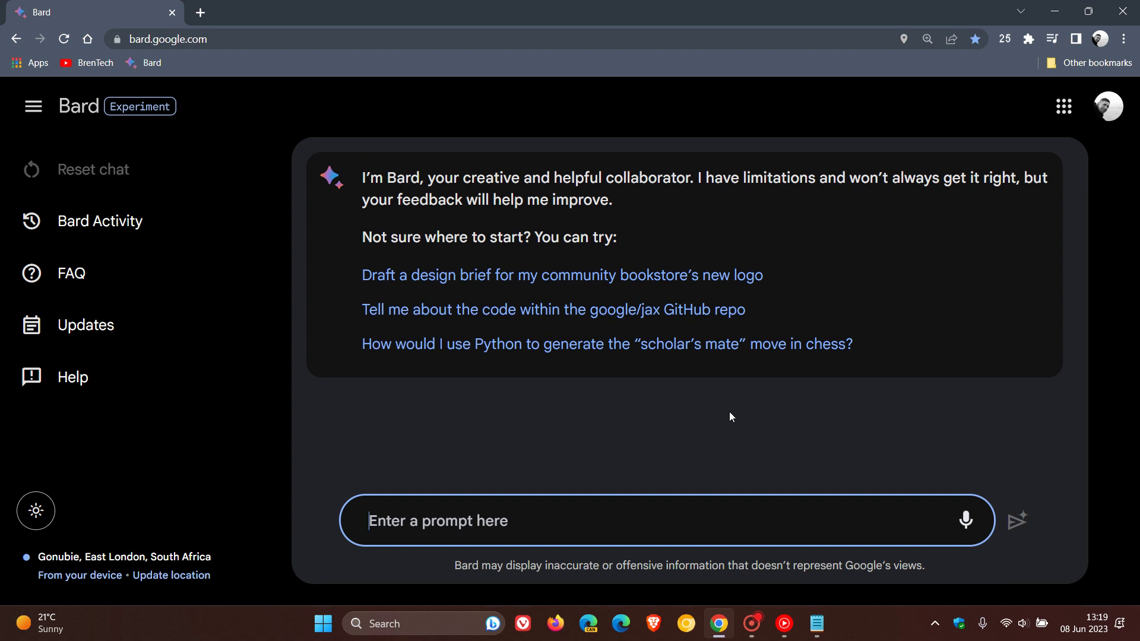
Copy the animal-shelter volunteer sign-up table prompt from the first line of the Notepad notes
{"action": "left_click", "coordinate": [815, 614]}
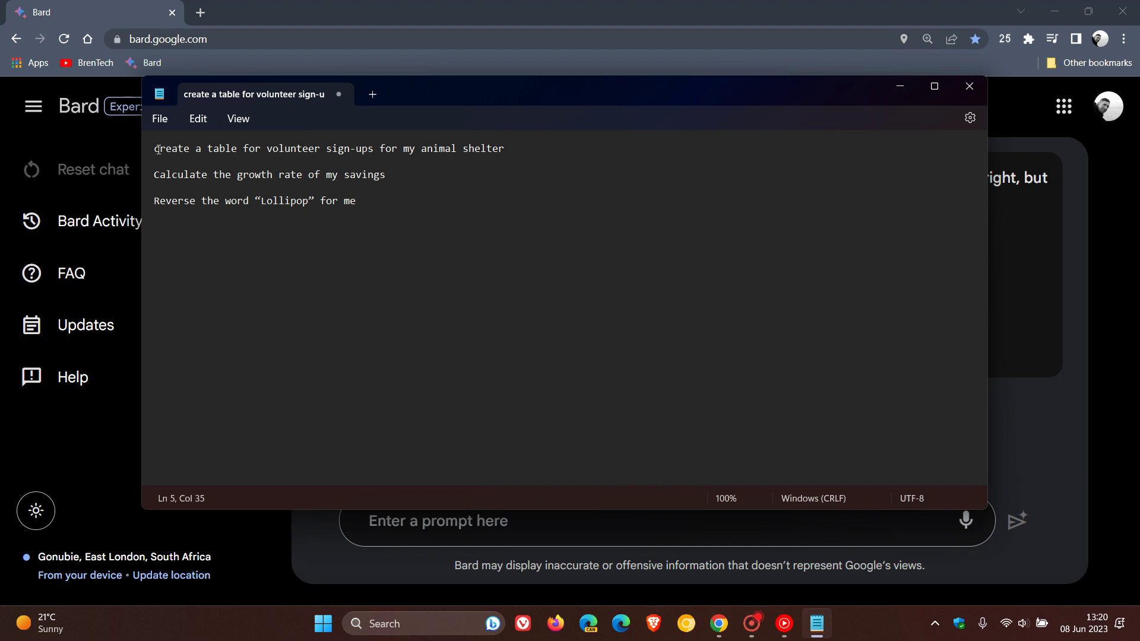
{"action": "left_click_drag", "start_coordinate": [157, 148], "coordinate": [504, 148]}
{"action": "left_click", "coordinate": [456, 197]}
{"action": "left_click_drag", "start_coordinate": [155, 148], "coordinate": [490, 148]}
{"action": "right_click", "coordinate": [466, 148]}
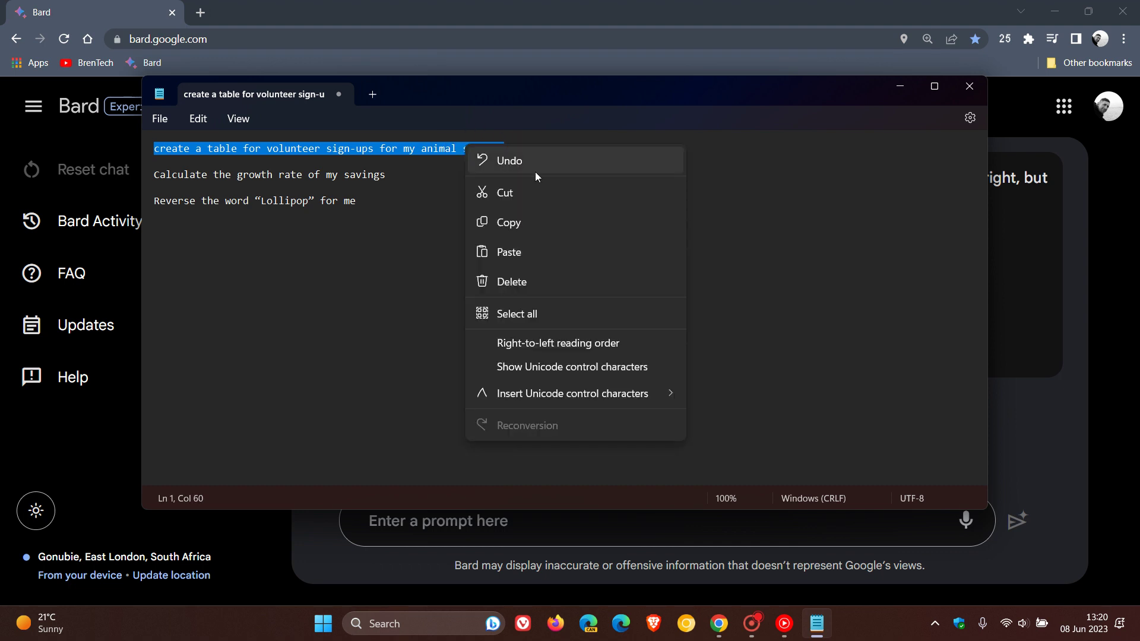
{"action": "left_click", "coordinate": [565, 227]}
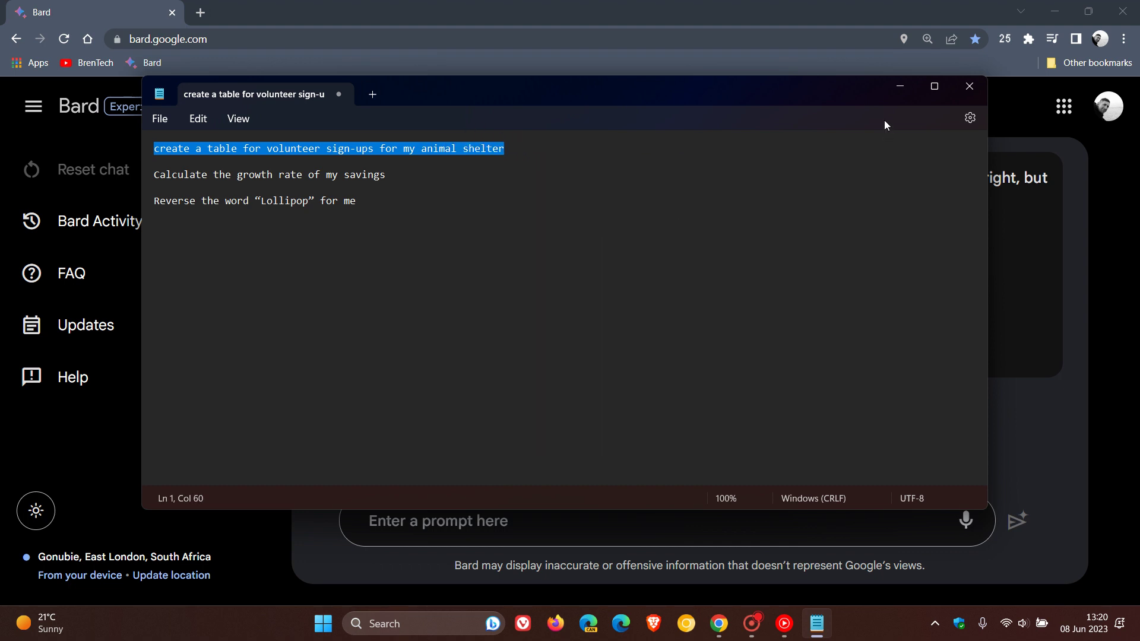
Paste the volunteer sign-up table prompt into Bard's prompt box and submit it
{"action": "left_click", "coordinate": [900, 86]}
{"action": "right_click", "coordinate": [559, 518]}
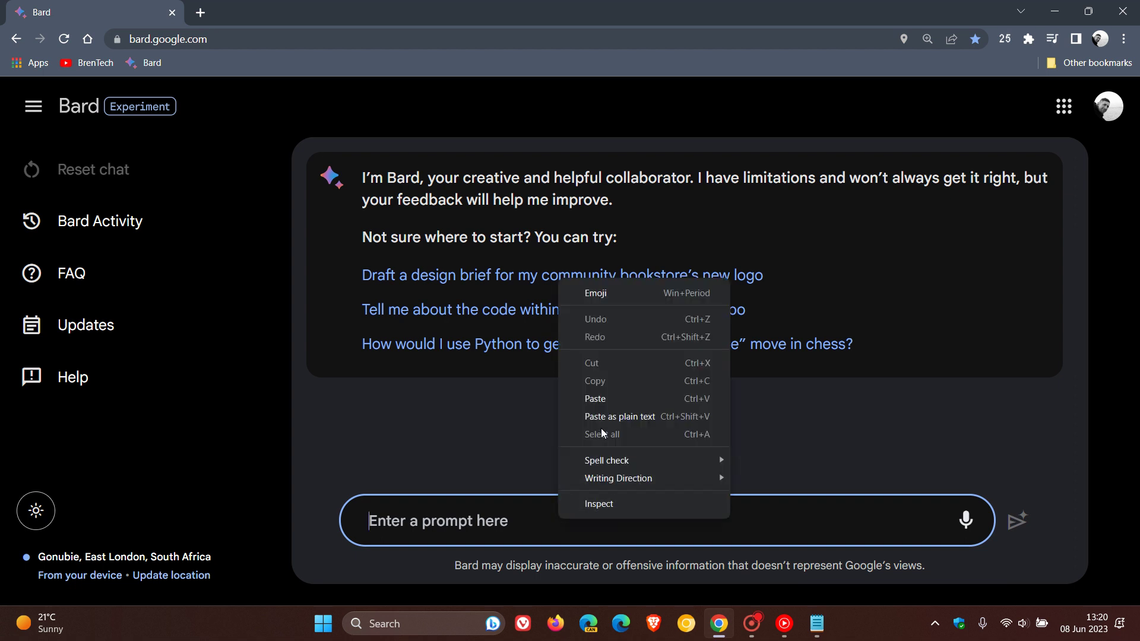
{"action": "left_click", "coordinate": [610, 398]}
{"action": "left_click", "coordinate": [1017, 521]}
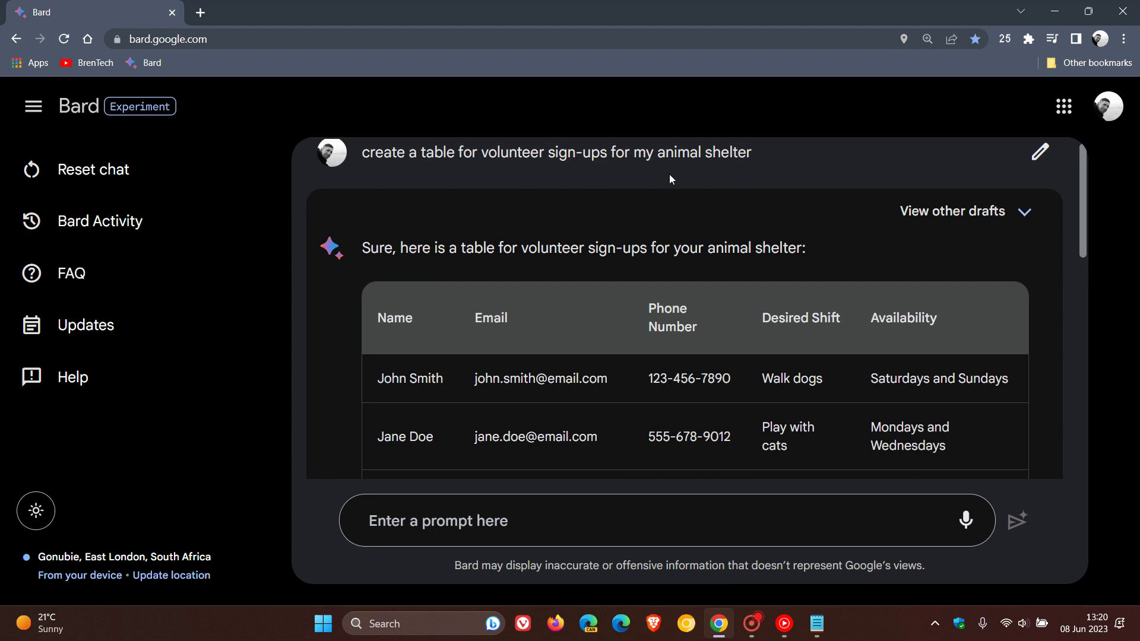
Scroll through Bard's table reply to its closing tips, then open and dismiss the Export response menu
{"action": "scroll", "coordinate": [760, 246], "scroll_direction": "down", "scroll_amount": 3}
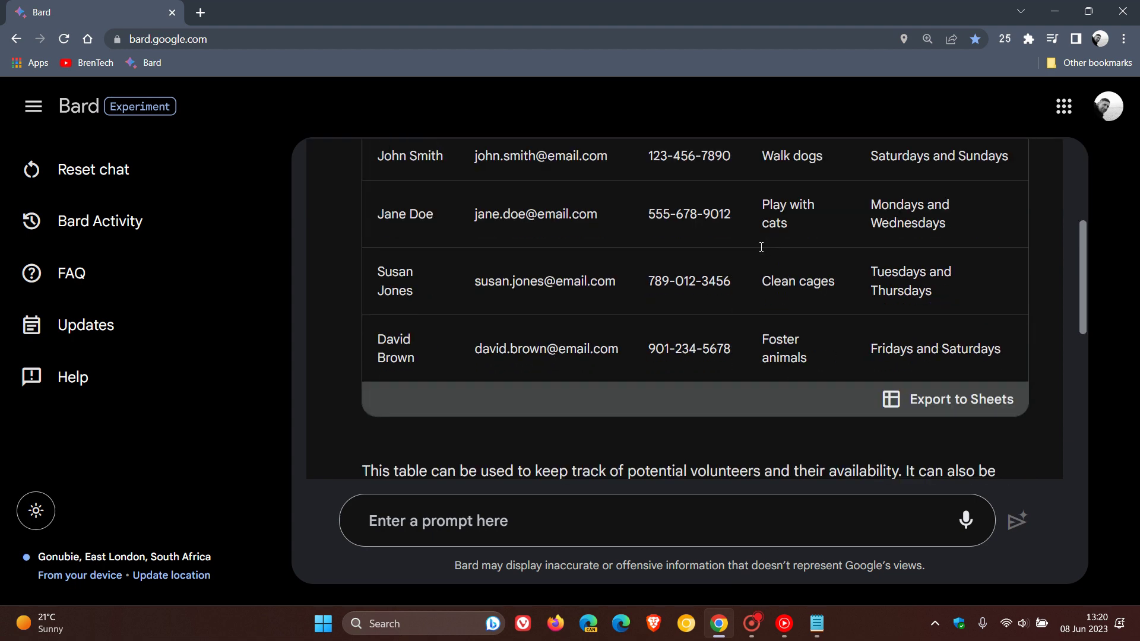
{"action": "scroll", "coordinate": [760, 246], "scroll_direction": "down", "scroll_amount": 2}
{"action": "scroll", "coordinate": [761, 246], "scroll_direction": "down", "scroll_amount": 4}
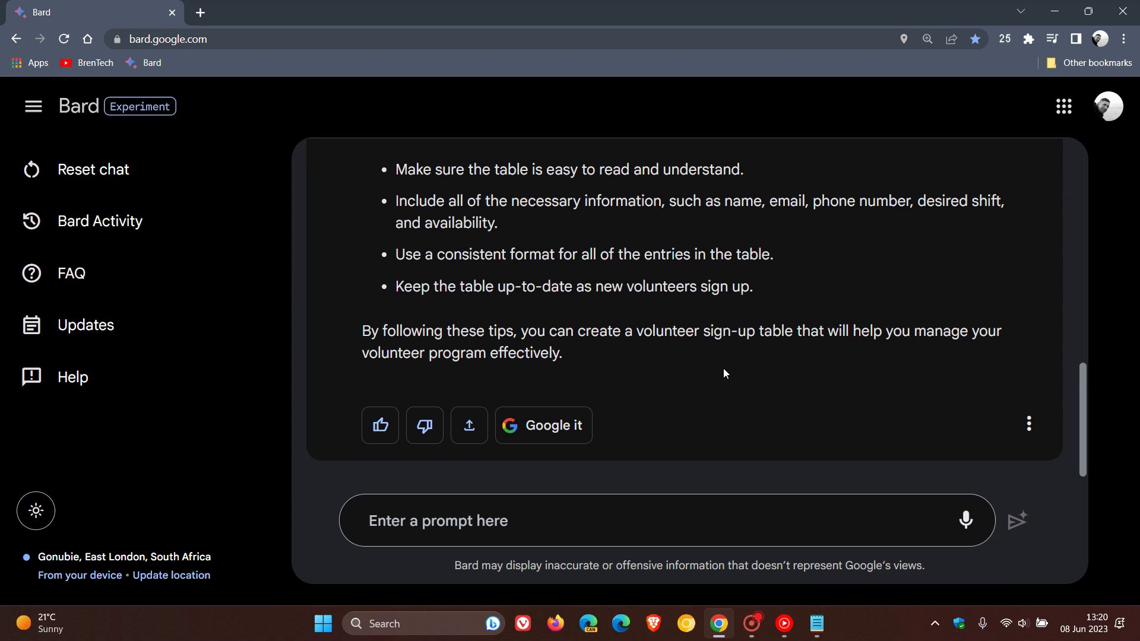
{"action": "left_click", "coordinate": [472, 428]}
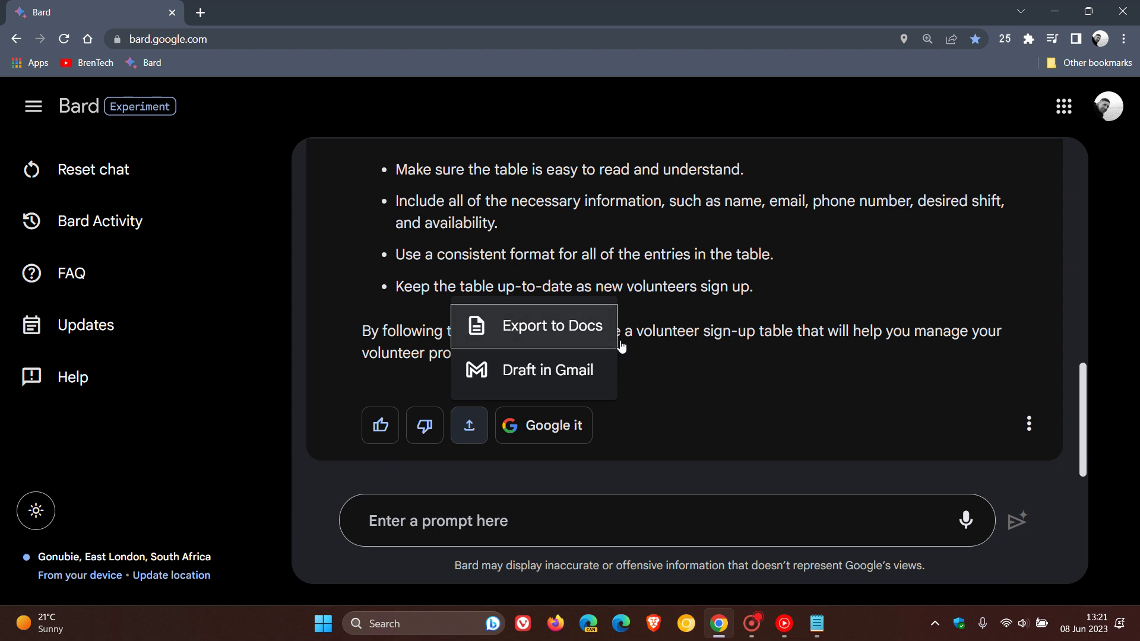
{"action": "left_click", "coordinate": [776, 421]}
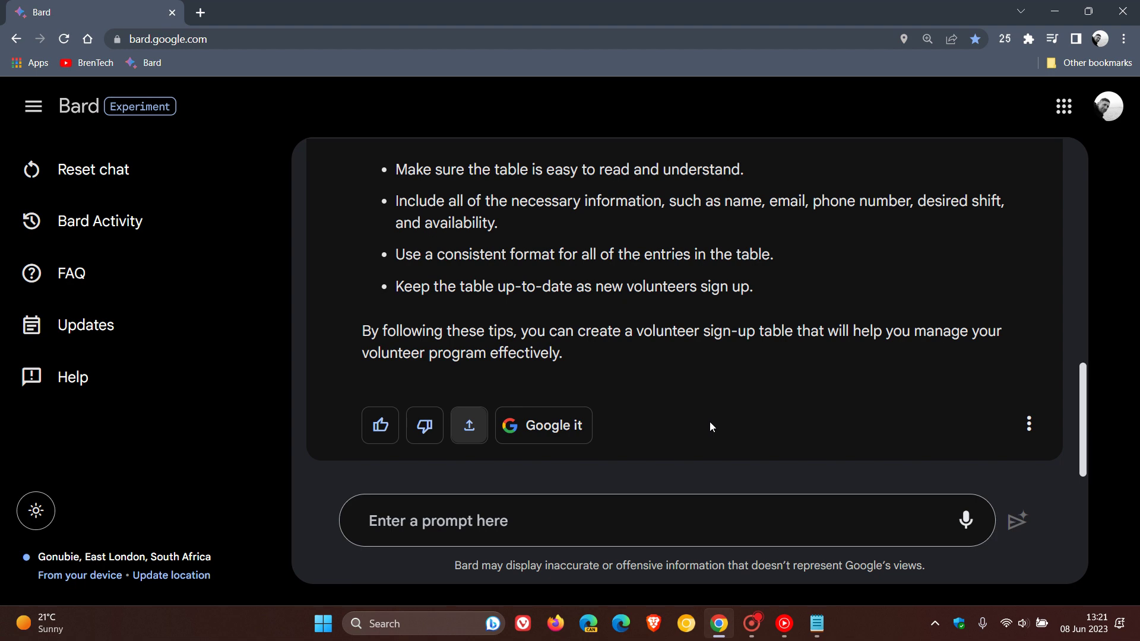
Reset the Bard chat to empty and bring the Notepad list of three prompts forward
{"action": "left_click", "coordinate": [110, 171]}
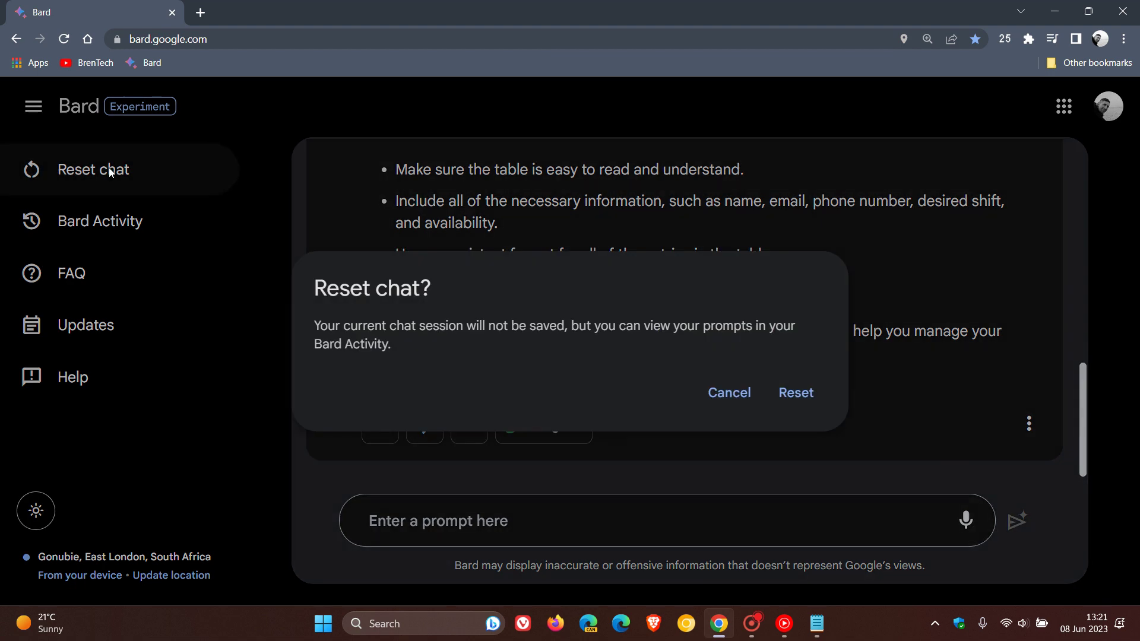
{"action": "left_click", "coordinate": [806, 395]}
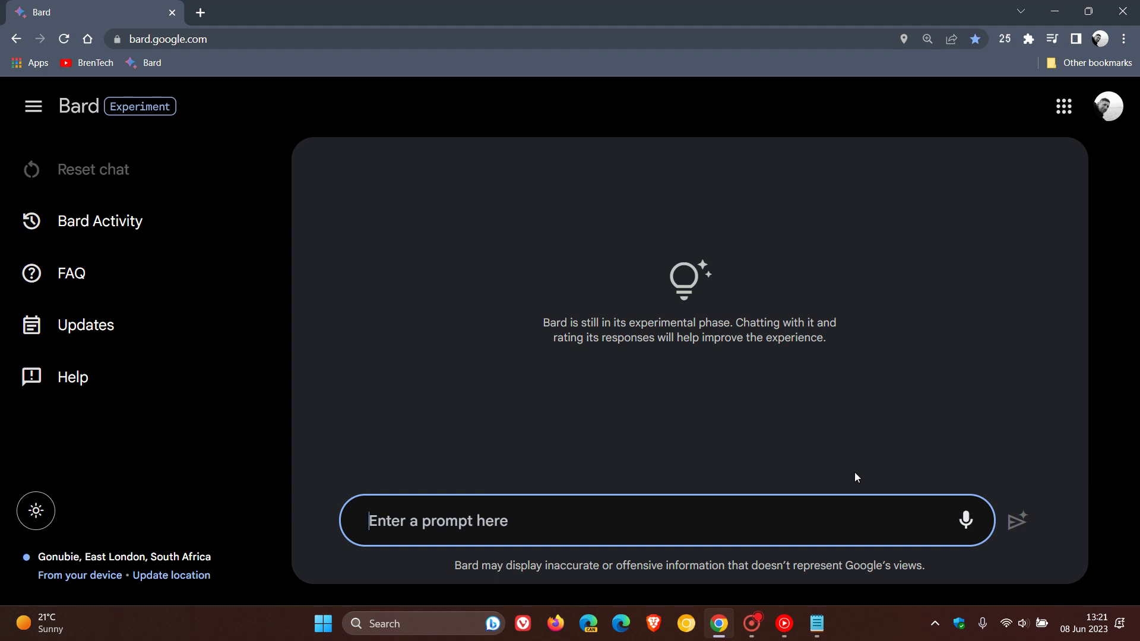
{"action": "left_click", "coordinate": [816, 623]}
Copy the 'Calculate the growth rate of my savings' line from the Notepad notes
{"action": "left_click", "coordinate": [538, 322]}
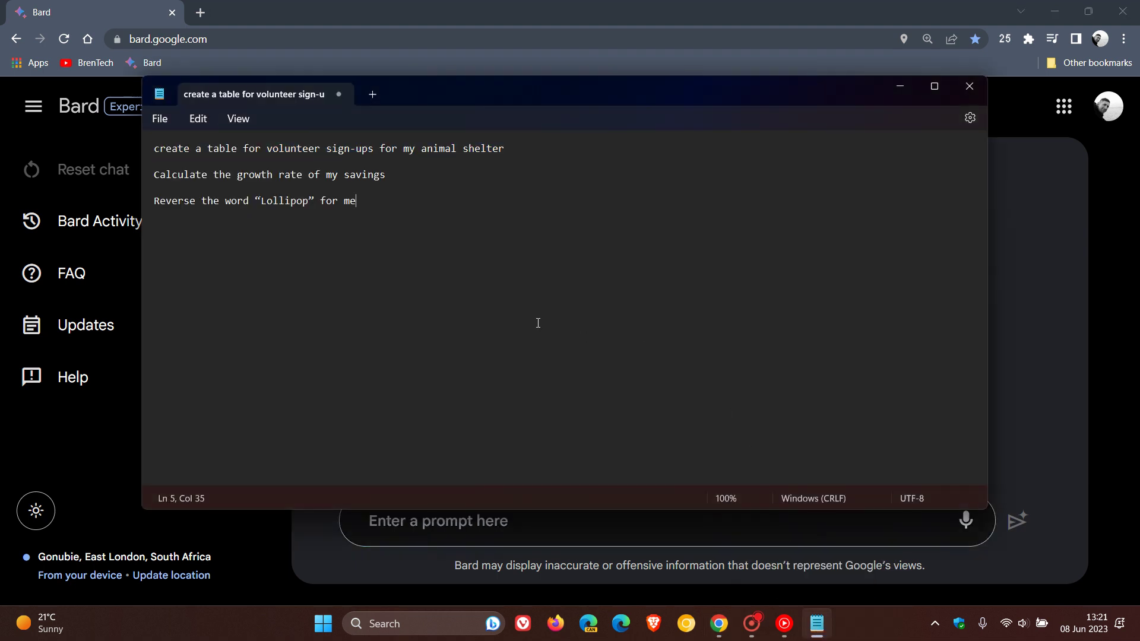
{"action": "left_click_drag", "start_coordinate": [153, 175], "coordinate": [386, 180]}
{"action": "right_click", "coordinate": [355, 178]}
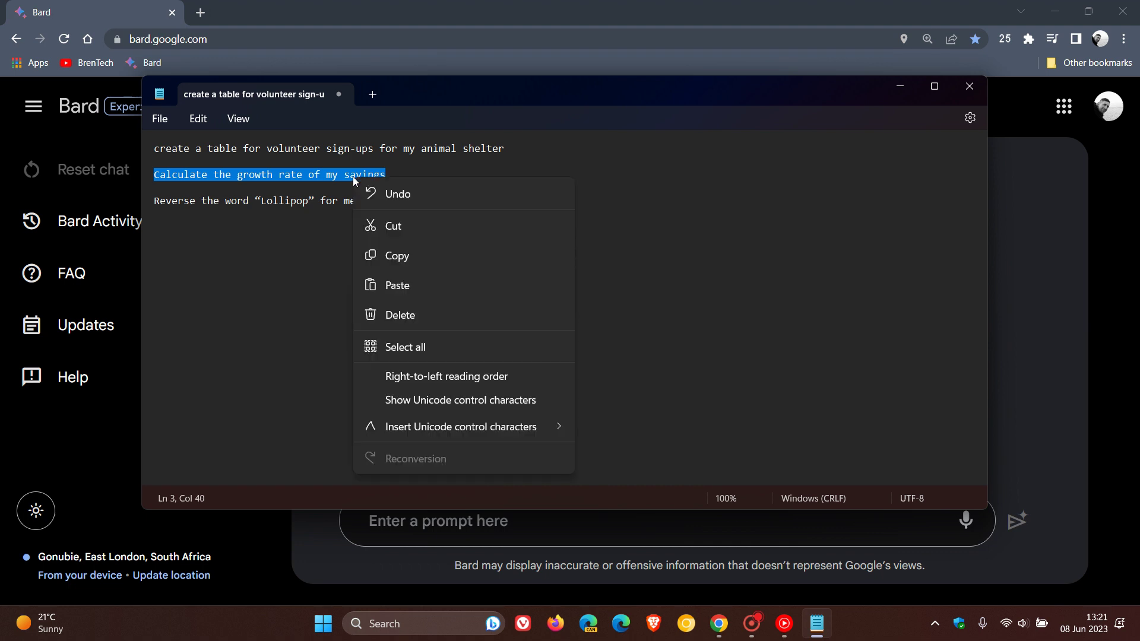
{"action": "left_click", "coordinate": [473, 260]}
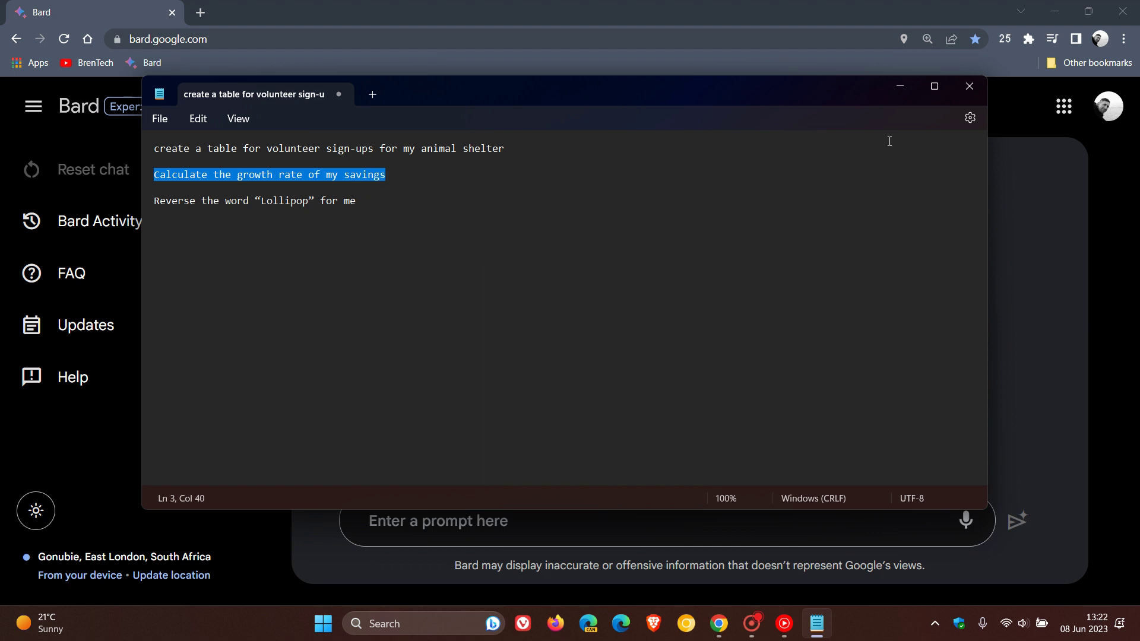
Submit the savings growth-rate prompt to Bard and read through its worked percentage examples
{"action": "left_click", "coordinate": [898, 87]}
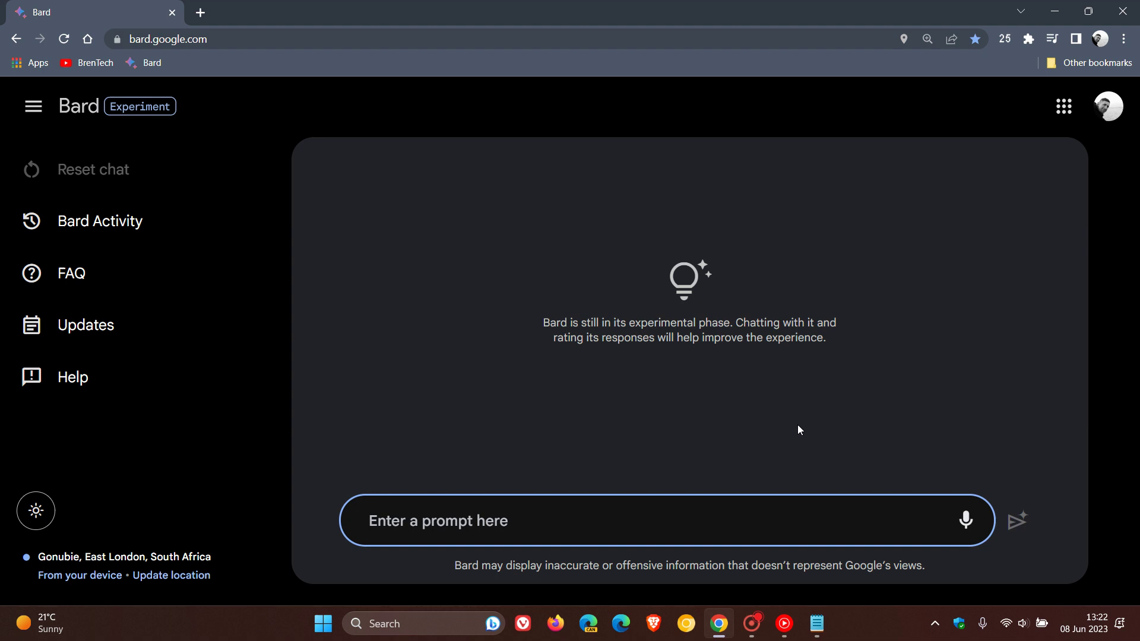
{"action": "right_click", "coordinate": [538, 520]}
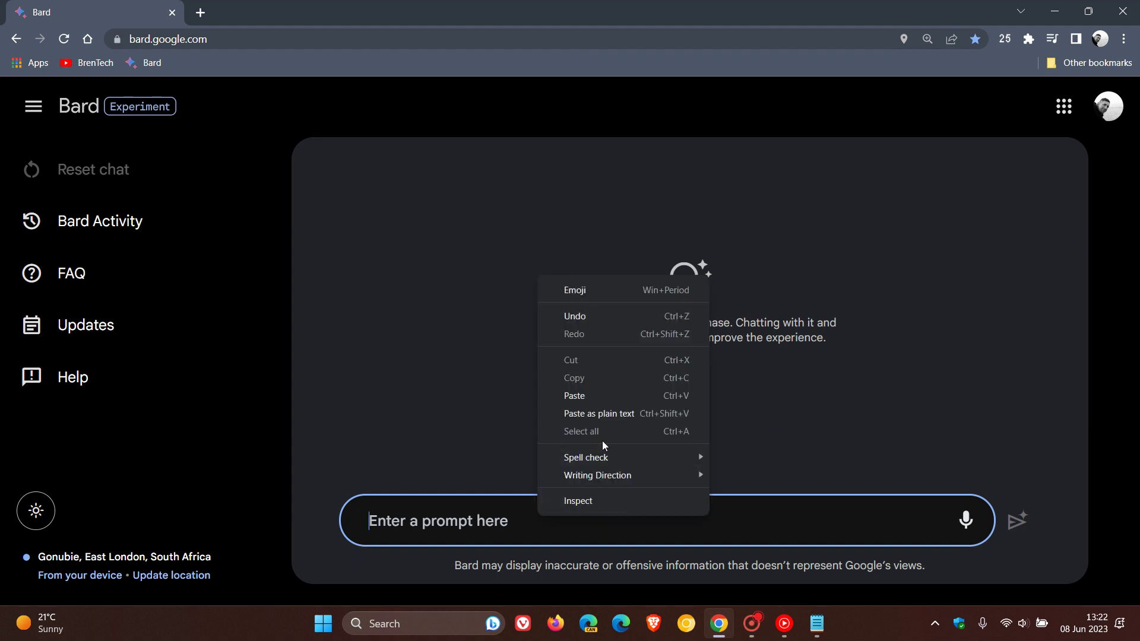
{"action": "left_click", "coordinate": [602, 394]}
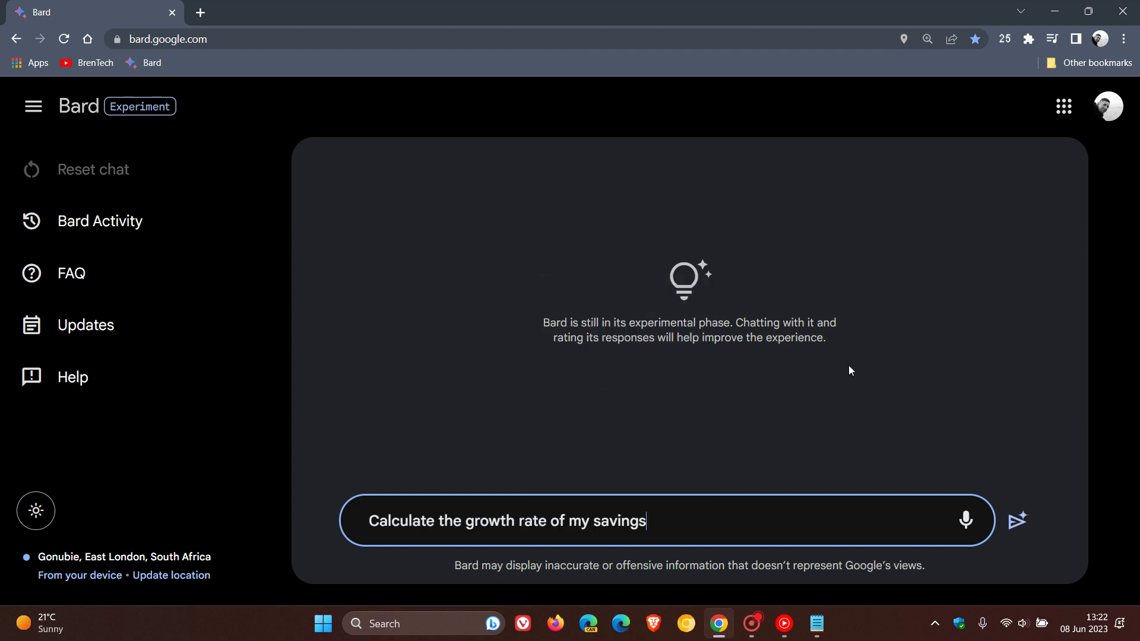
{"action": "left_click", "coordinate": [1012, 523]}
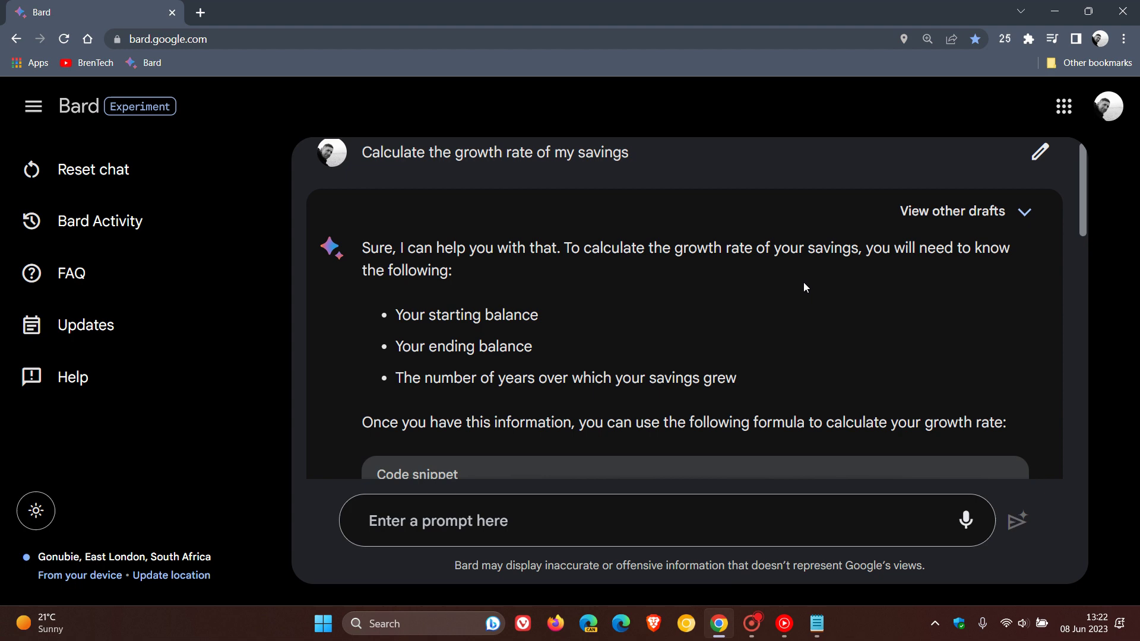
{"action": "scroll", "coordinate": [801, 277], "scroll_direction": "down", "scroll_amount": 1}
{"action": "scroll", "coordinate": [799, 271], "scroll_direction": "down", "scroll_amount": 1}
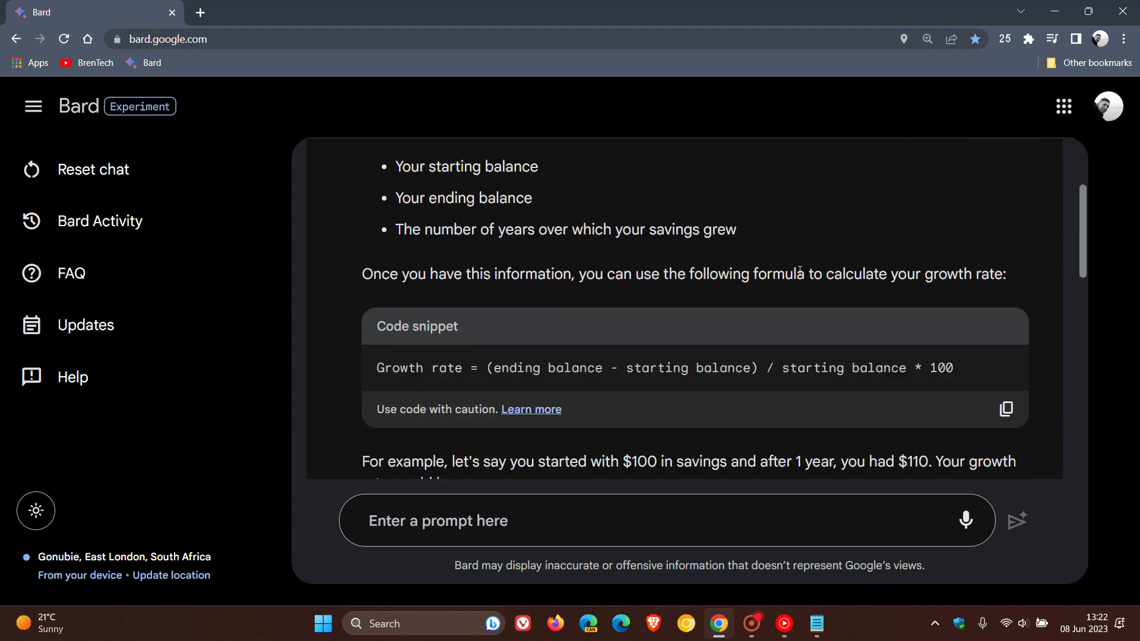
{"action": "scroll", "coordinate": [799, 271], "scroll_direction": "down", "scroll_amount": 1}
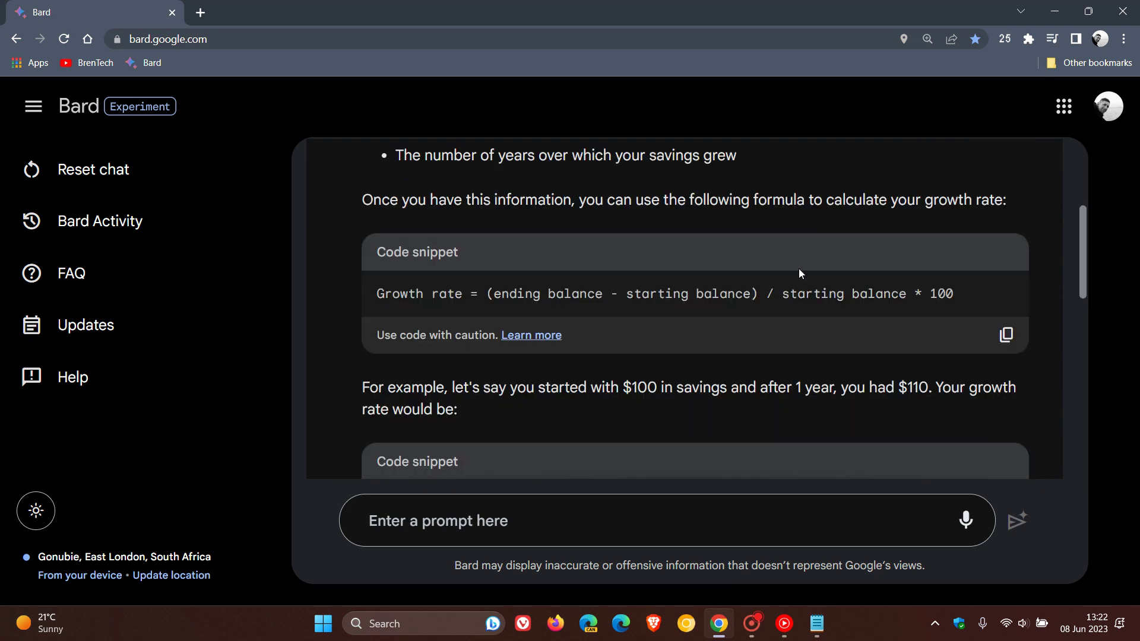
{"action": "scroll", "coordinate": [799, 273], "scroll_direction": "down", "scroll_amount": 1}
{"action": "scroll", "coordinate": [799, 273], "scroll_direction": "down", "scroll_amount": 2}
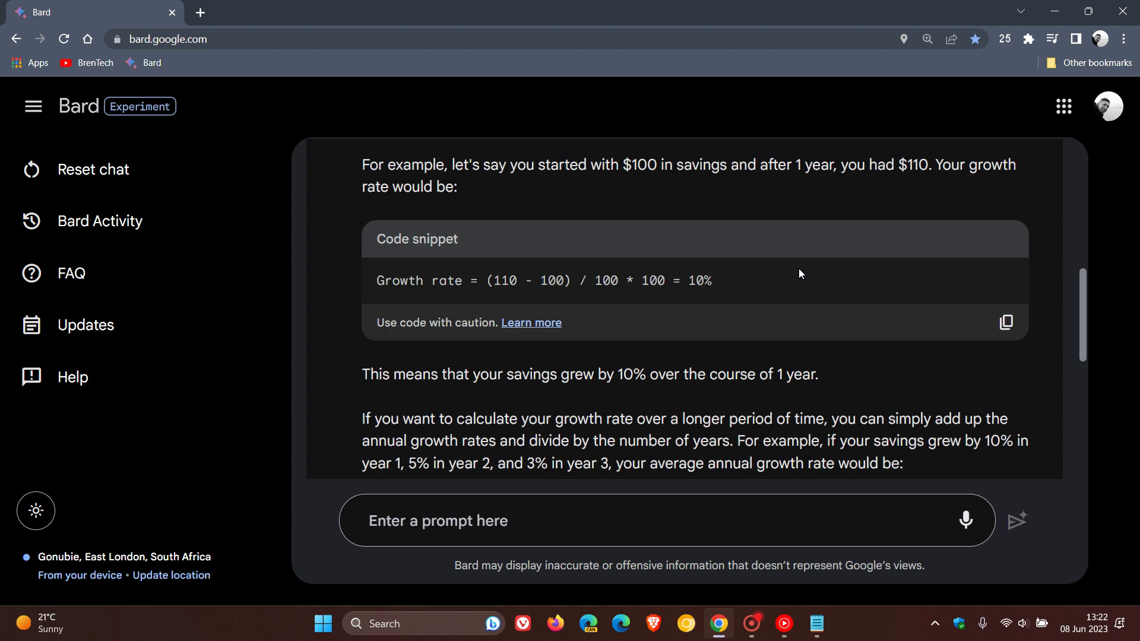
{"action": "scroll", "coordinate": [799, 272], "scroll_direction": "down", "scroll_amount": 5}
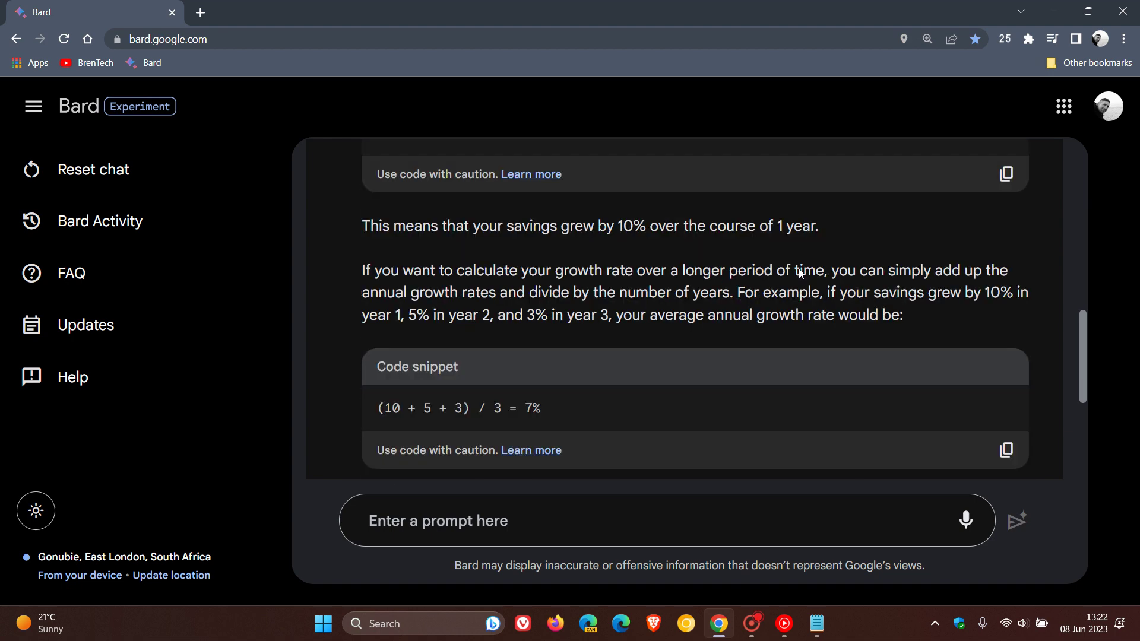
Reset the savings conversation to an empty chat and bring the Notepad prompt list forward
{"action": "left_click", "coordinate": [84, 169]}
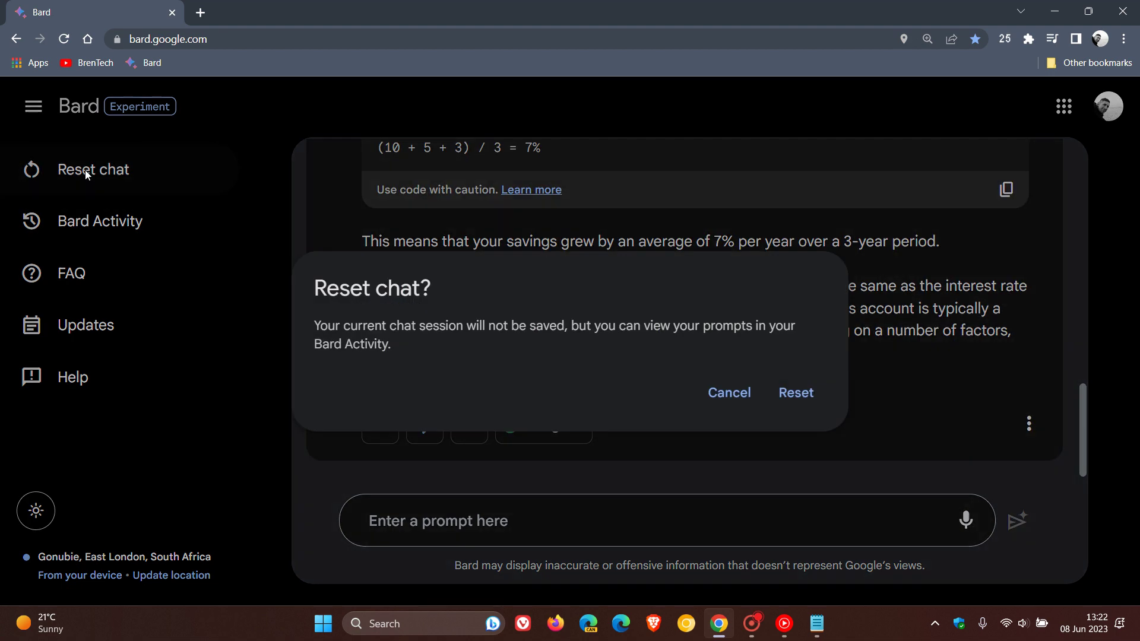
{"action": "left_click", "coordinate": [807, 399]}
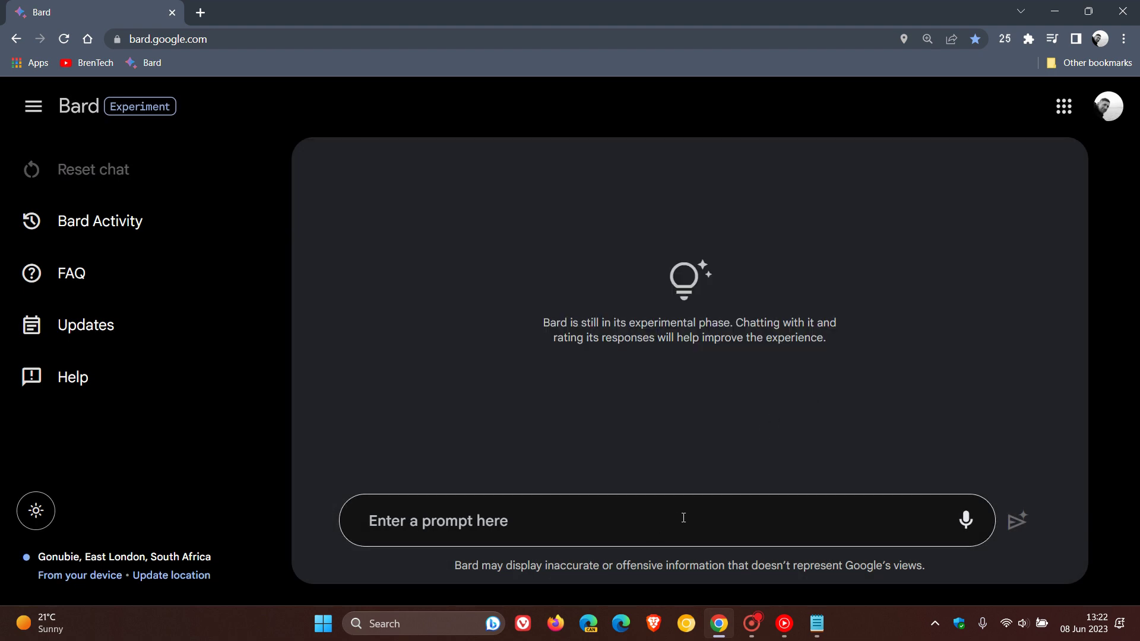
{"action": "left_click", "coordinate": [817, 626]}
Copy the sentence asking to reverse the word 'Lollipop' from the notes
{"action": "key", "text": "ctrl+End"}
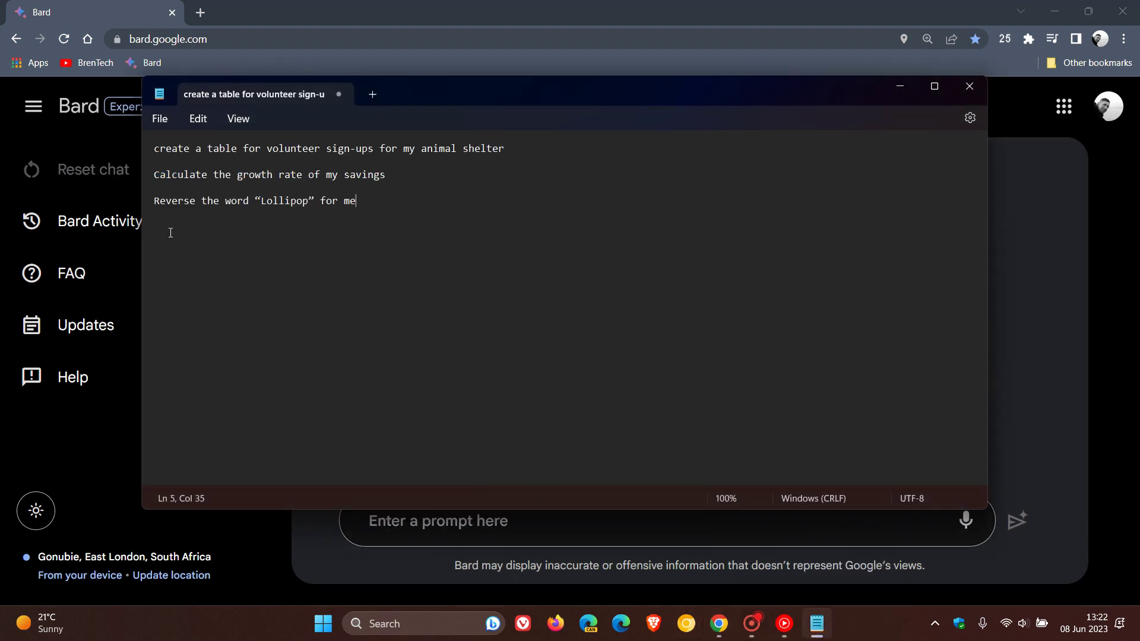
{"action": "left_click_drag", "start_coordinate": [155, 202], "coordinate": [359, 202]}
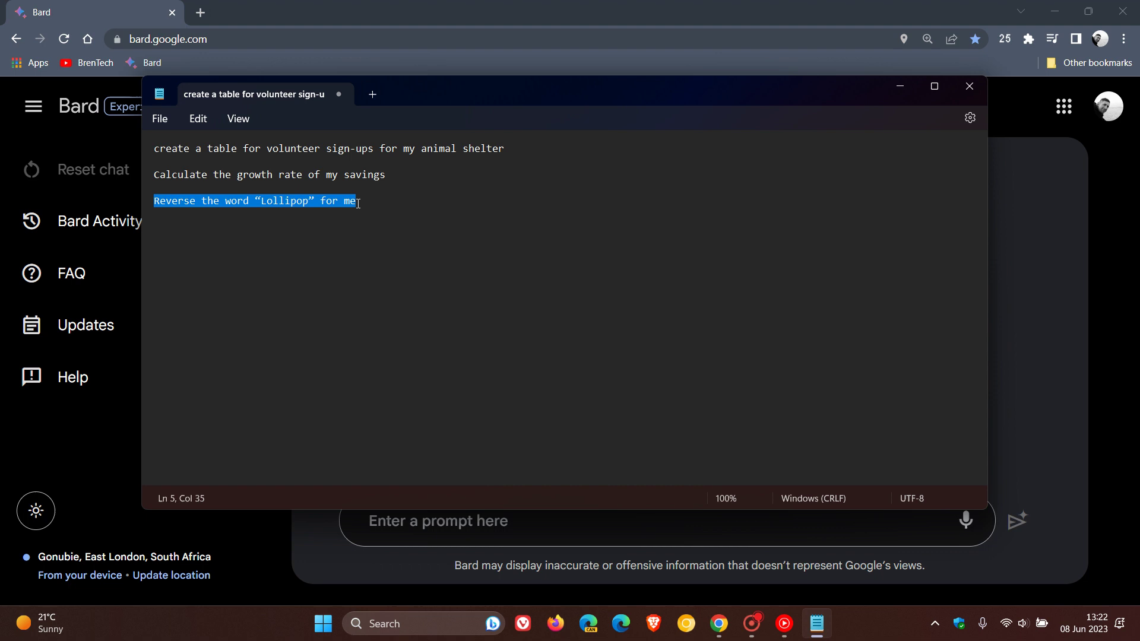
{"action": "right_click", "coordinate": [347, 202]}
{"action": "left_click", "coordinate": [418, 279]}
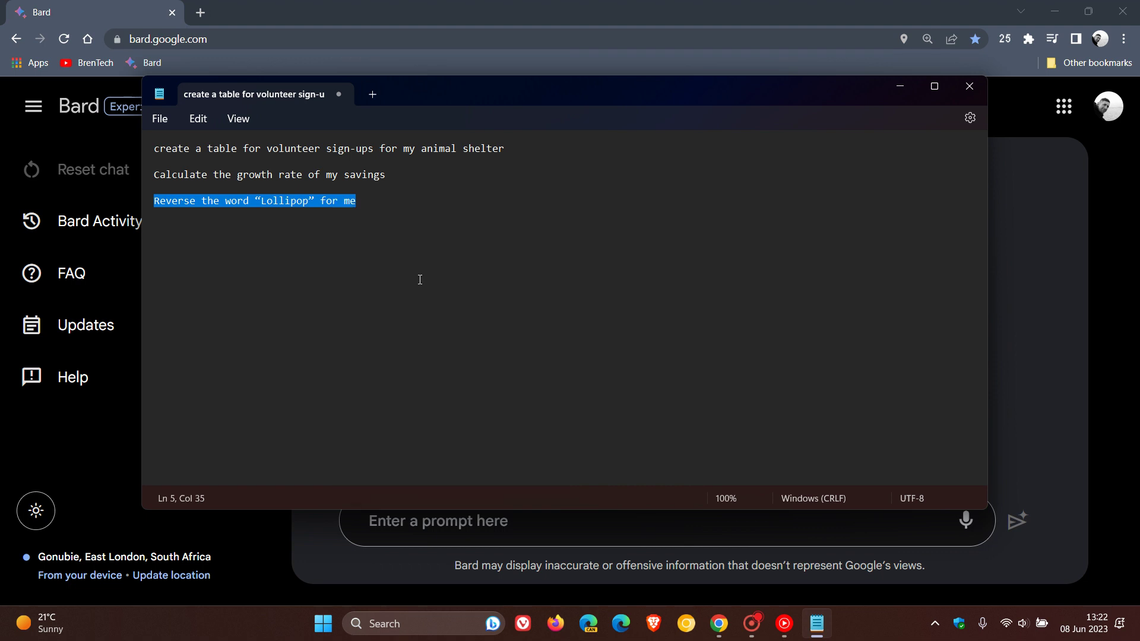
Paste the 'Reverse the word Lollipop' prompt into Bard and submit it
{"action": "left_click", "coordinate": [900, 87]}
{"action": "right_click", "coordinate": [451, 526]}
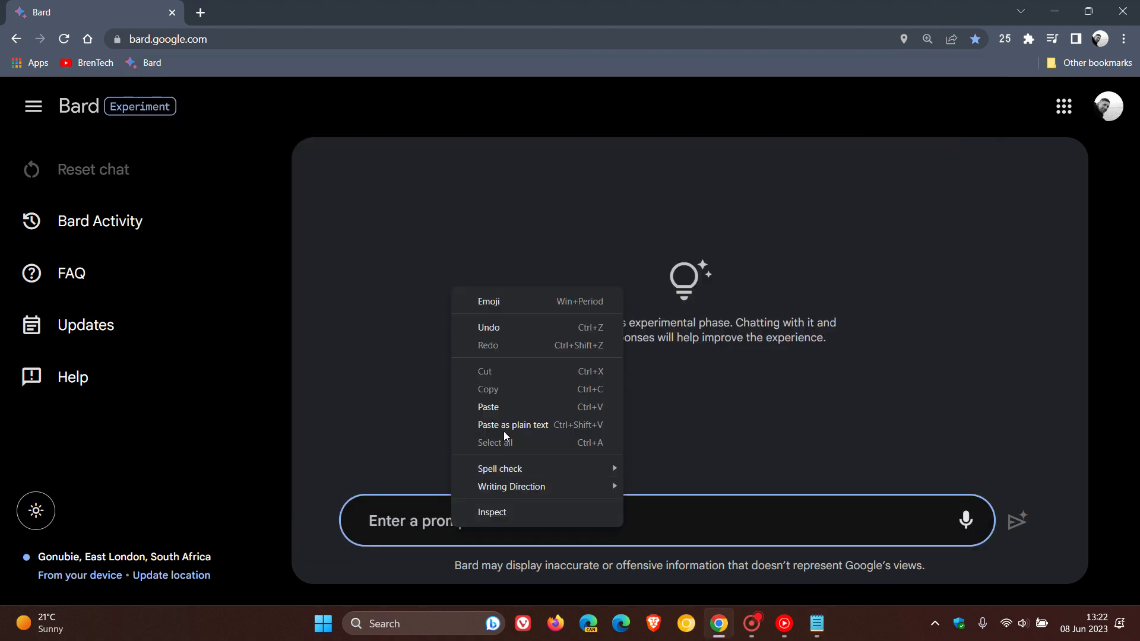
{"action": "left_click", "coordinate": [505, 408]}
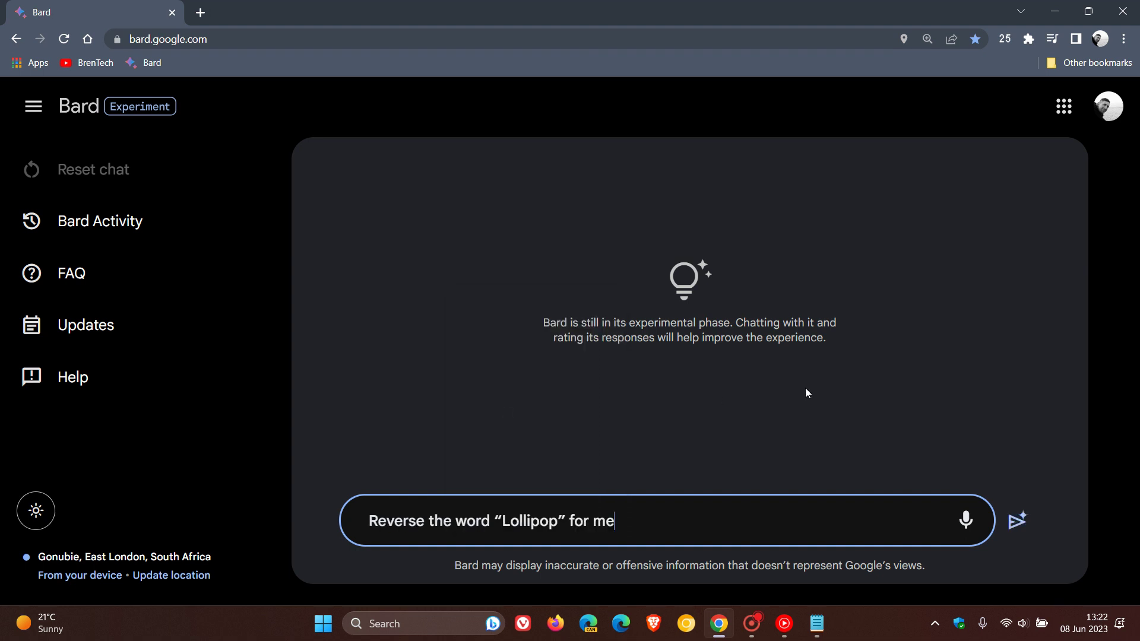
{"action": "left_click", "coordinate": [1017, 521]}
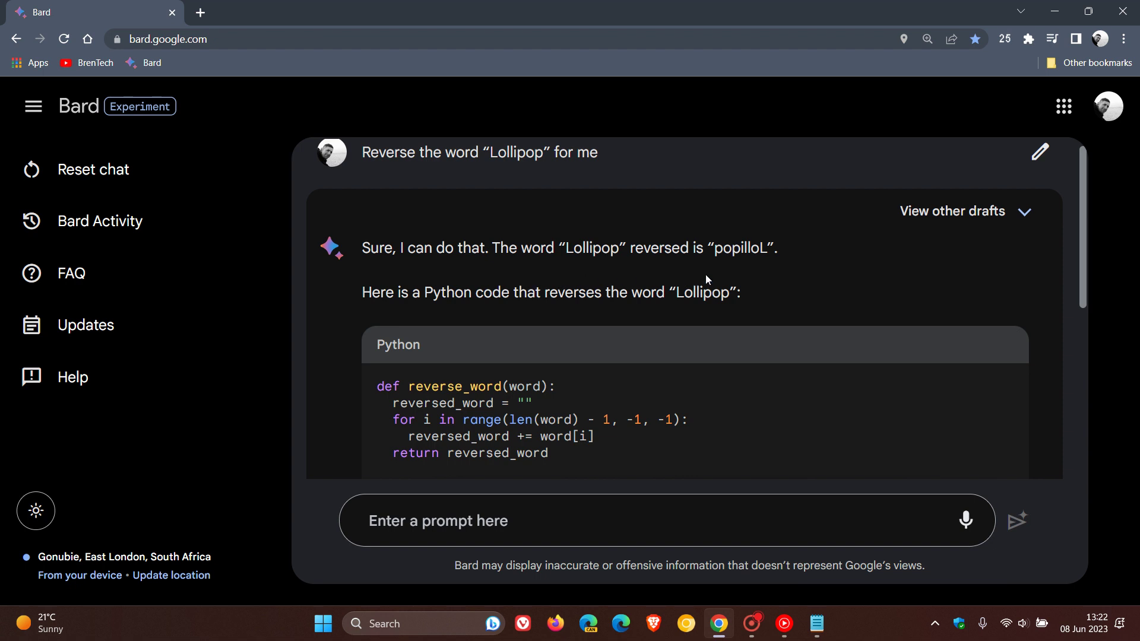
Highlight the reversed word 'popilloL' and scroll through the Python reversal code and its output
{"action": "left_click_drag", "start_coordinate": [717, 253], "coordinate": [764, 252]}
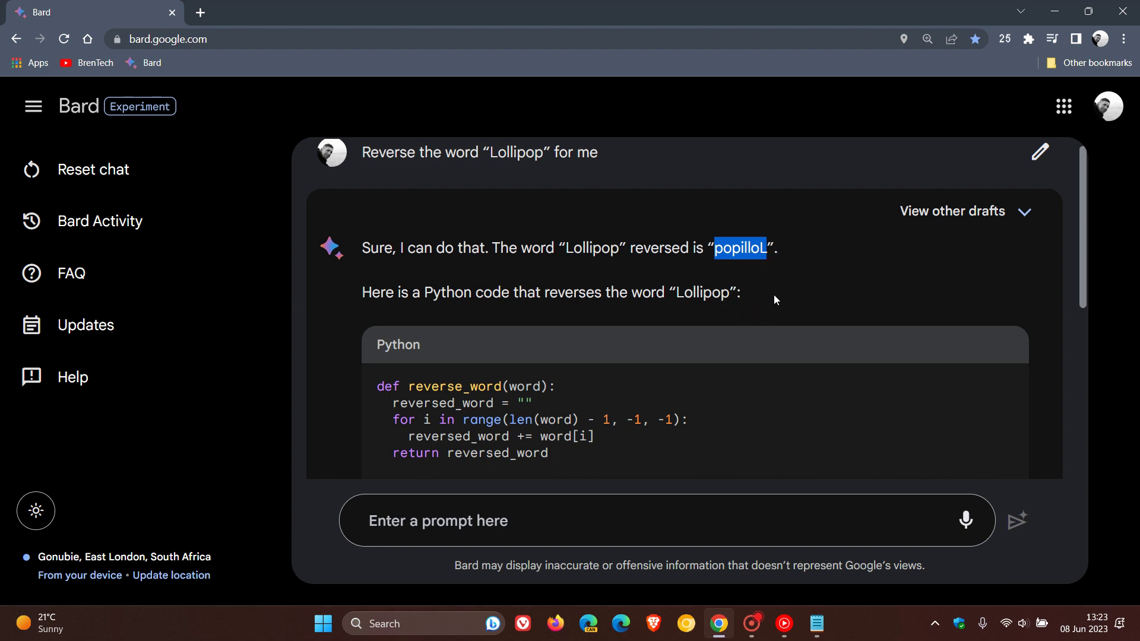
{"action": "scroll", "coordinate": [774, 294], "scroll_direction": "down", "scroll_amount": 1}
{"action": "scroll", "coordinate": [774, 294], "scroll_direction": "down", "scroll_amount": 2}
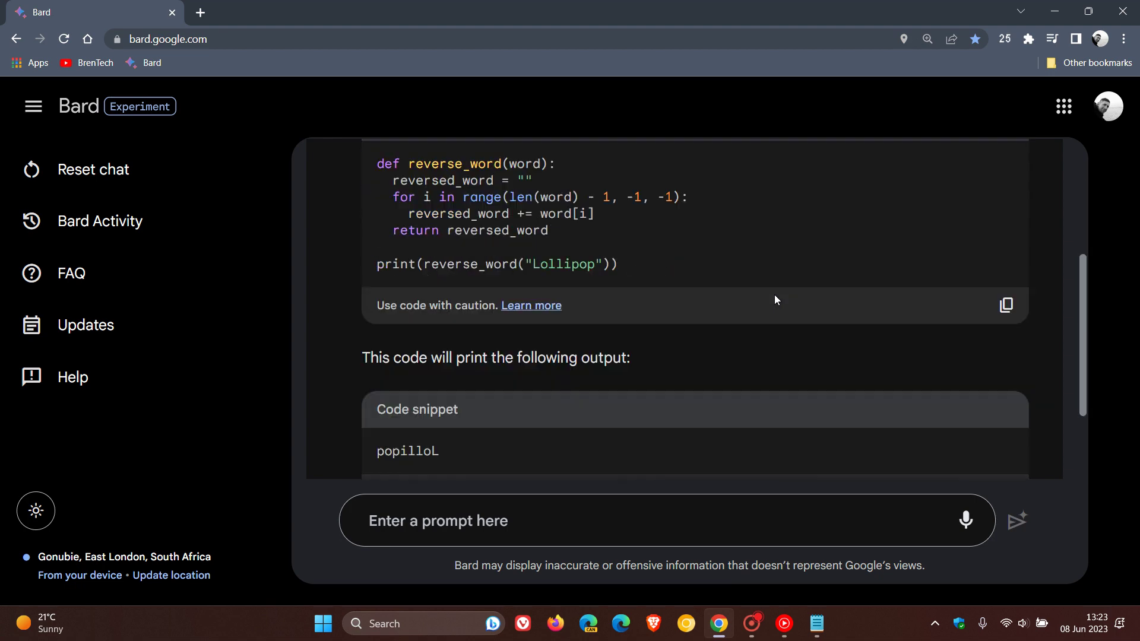
{"action": "scroll", "coordinate": [774, 294], "scroll_direction": "down", "scroll_amount": 2}
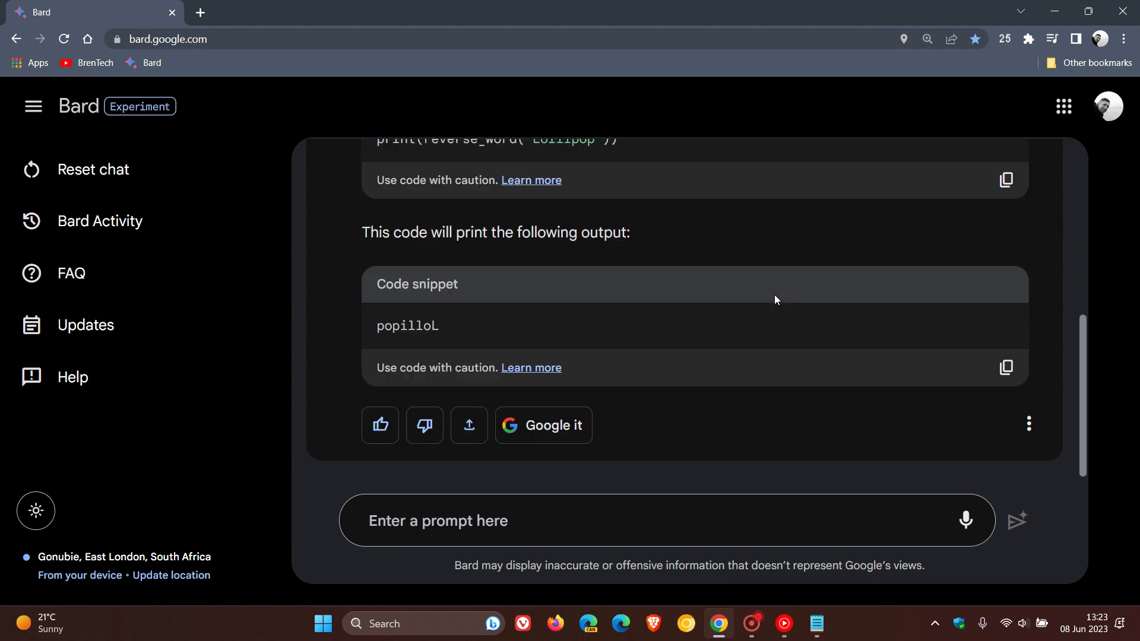
{"action": "scroll", "coordinate": [774, 296], "scroll_direction": "up", "scroll_amount": 4}
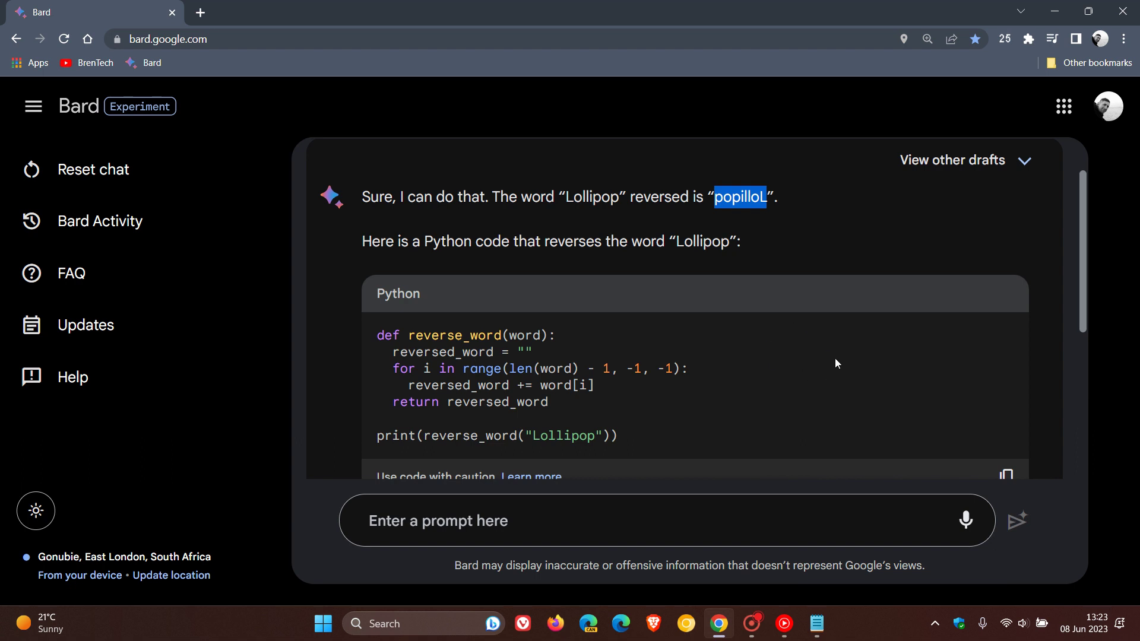
{"action": "scroll", "coordinate": [835, 363], "scroll_direction": "up", "scroll_amount": 1}
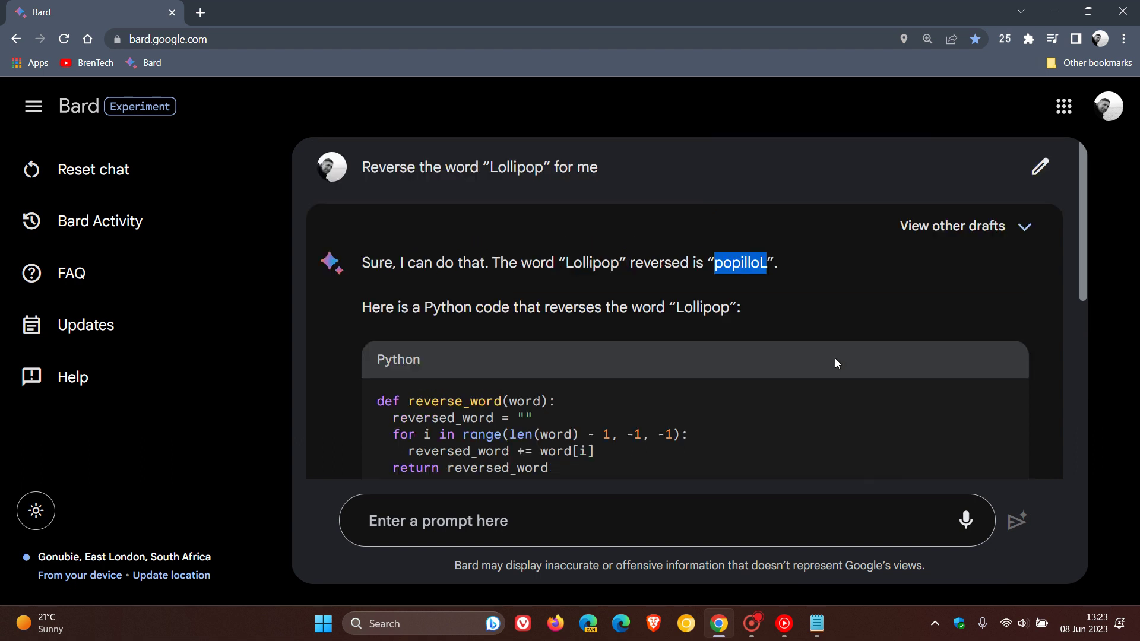
Use Chrome's Home button to replace the Bard chat with the New Tab page
{"action": "left_click", "coordinate": [88, 39]}
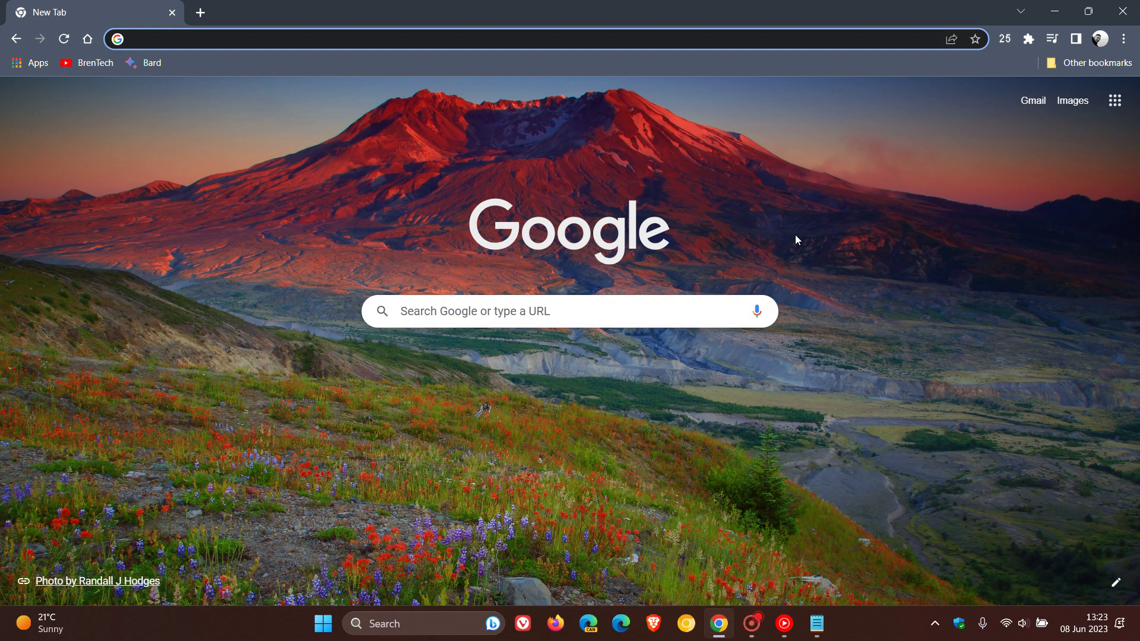